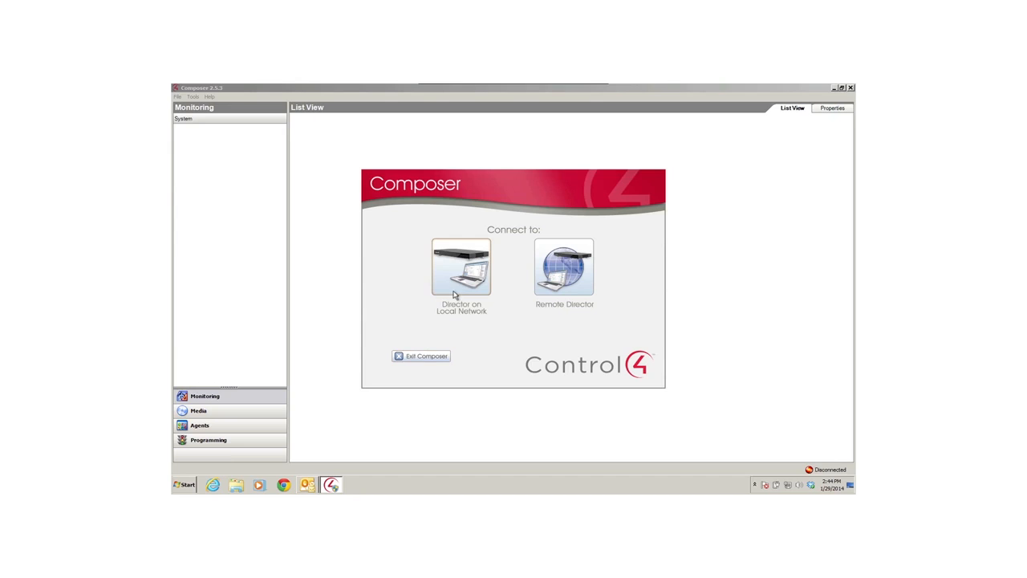
Connect to the home controller Director on the local network at 192.168.1.200
{"action": "left_click", "coordinate": [462, 267]}
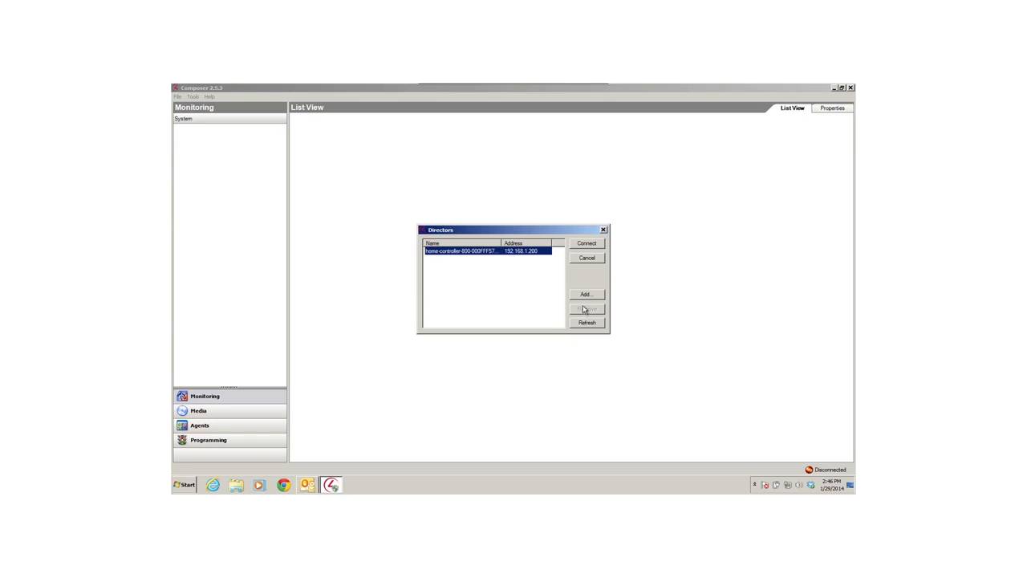
{"action": "left_click", "coordinate": [586, 244]}
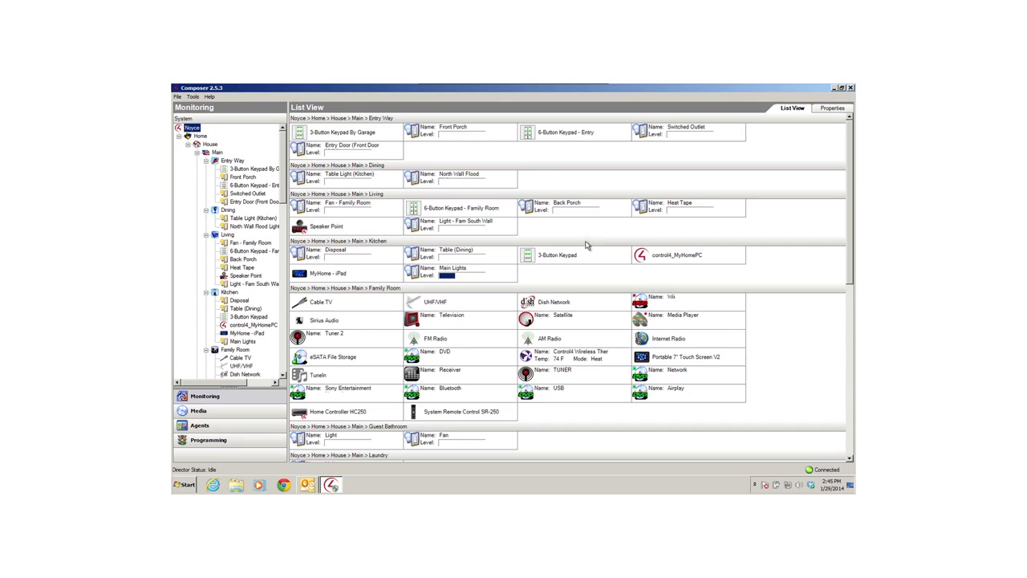
Check the software and Director version information, and close the About window
{"action": "left_click", "coordinate": [209, 97]}
{"action": "left_click", "coordinate": [228, 128]}
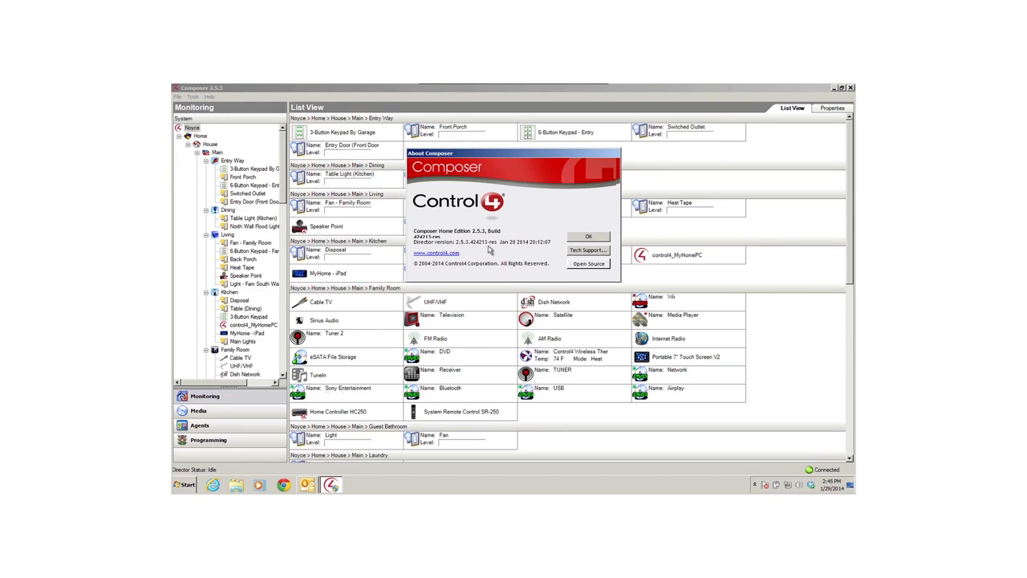
{"action": "left_click", "coordinate": [588, 238]}
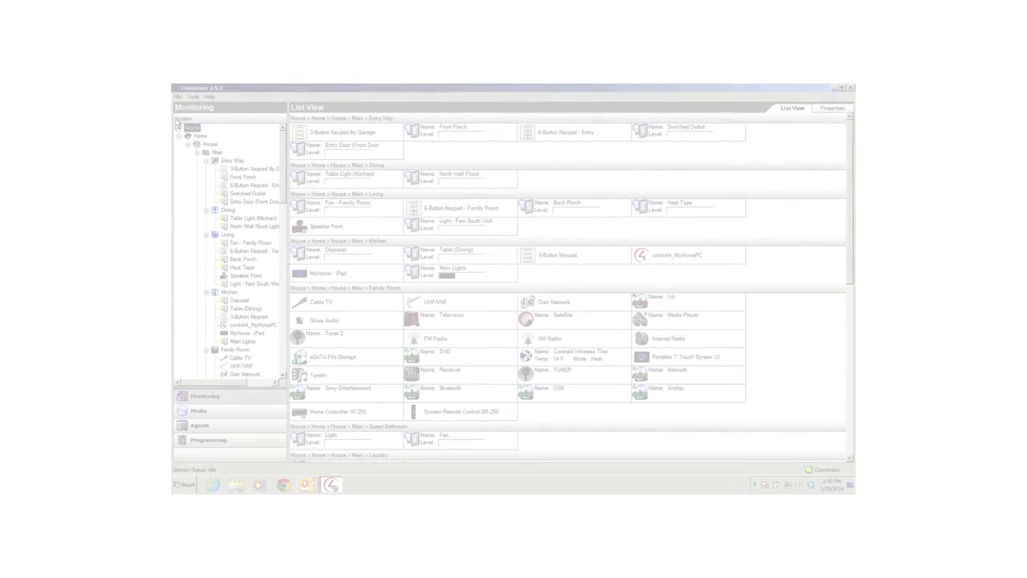
Exit the program and back up the project as CompHE_0129a14.c4p, including media information and personal information
{"action": "left_click", "coordinate": [177, 97]}
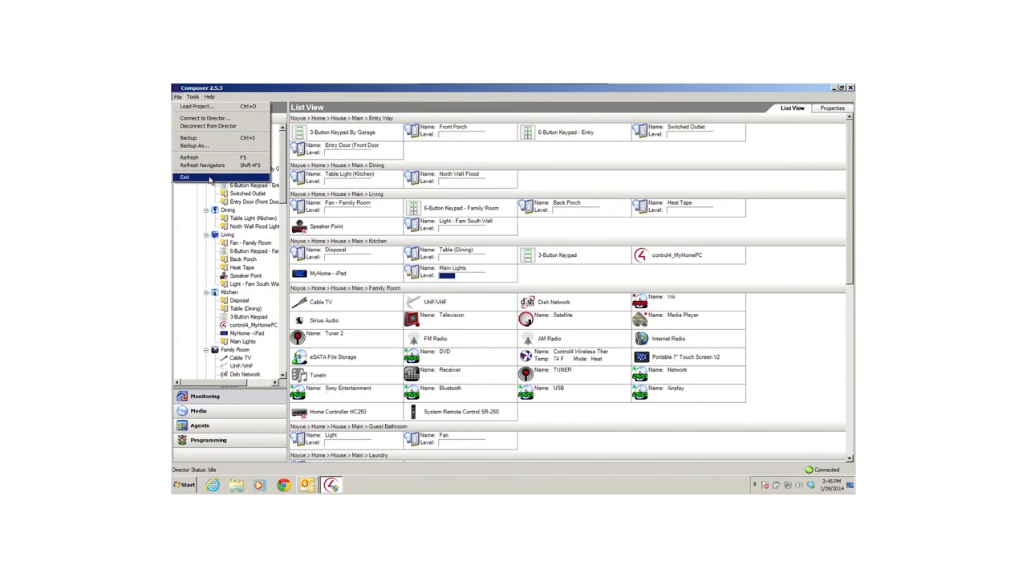
{"action": "left_click", "coordinate": [207, 178]}
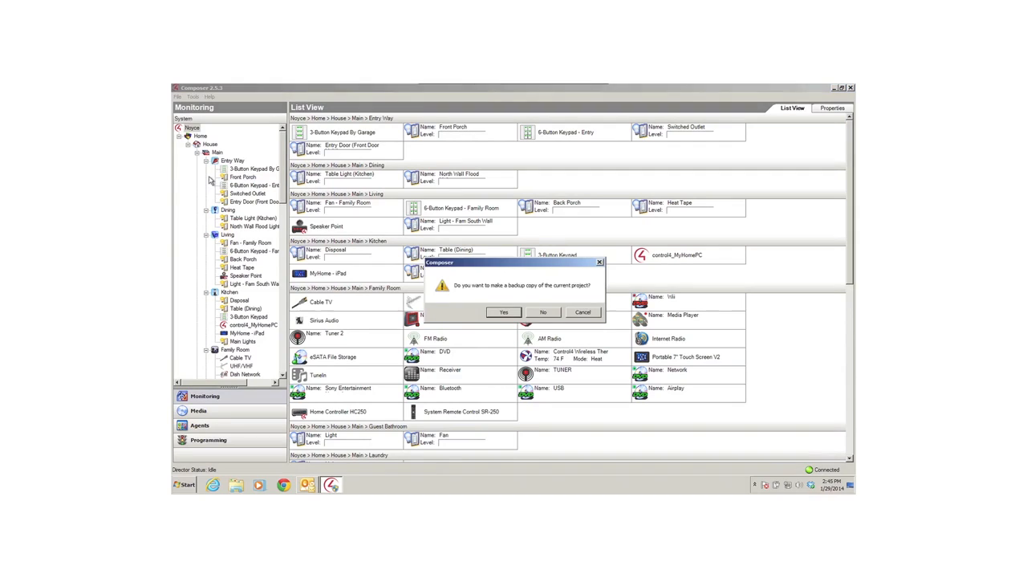
{"action": "left_click", "coordinate": [503, 313]}
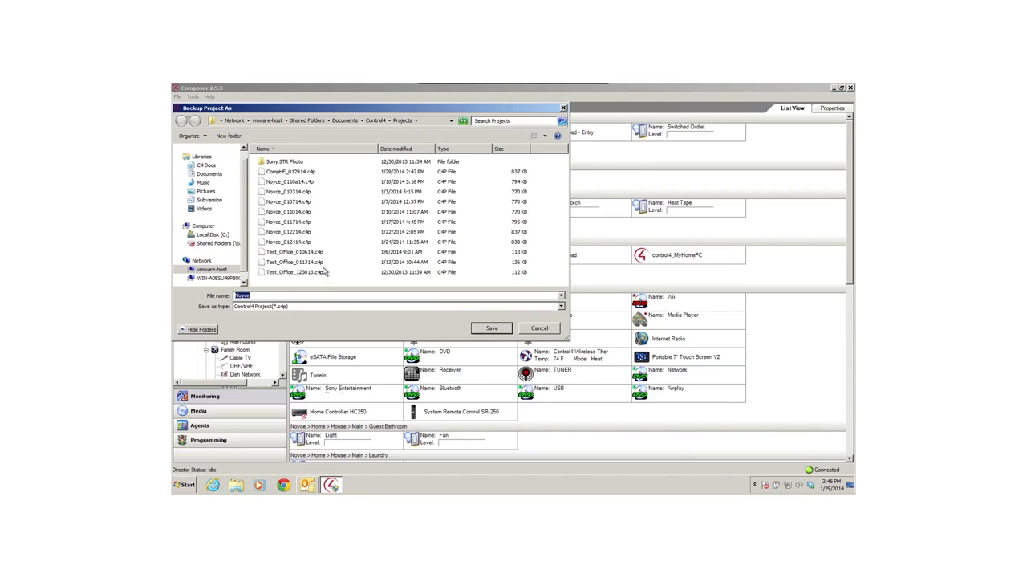
{"action": "left_click", "coordinate": [290, 174]}
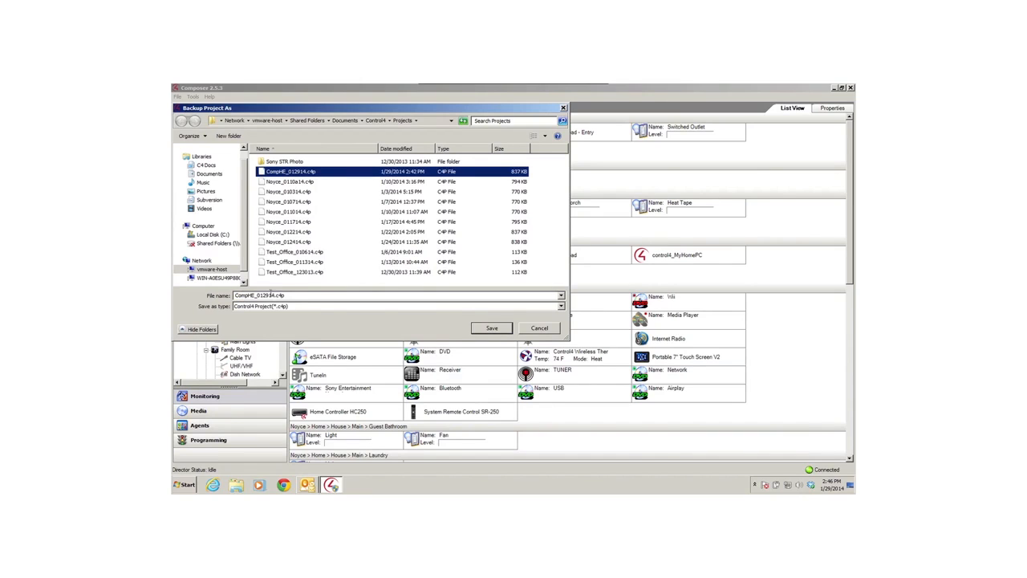
{"action": "double_click", "coordinate": [271, 296]}
{"action": "left_click", "coordinate": [270, 296]}
{"action": "type", "text": "a"}
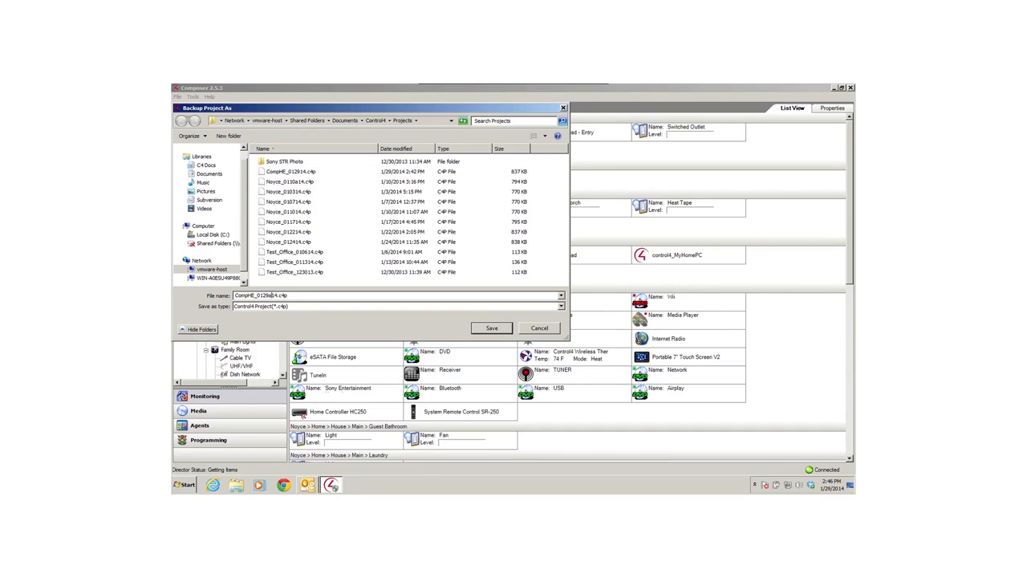
{"action": "left_click", "coordinate": [493, 329]}
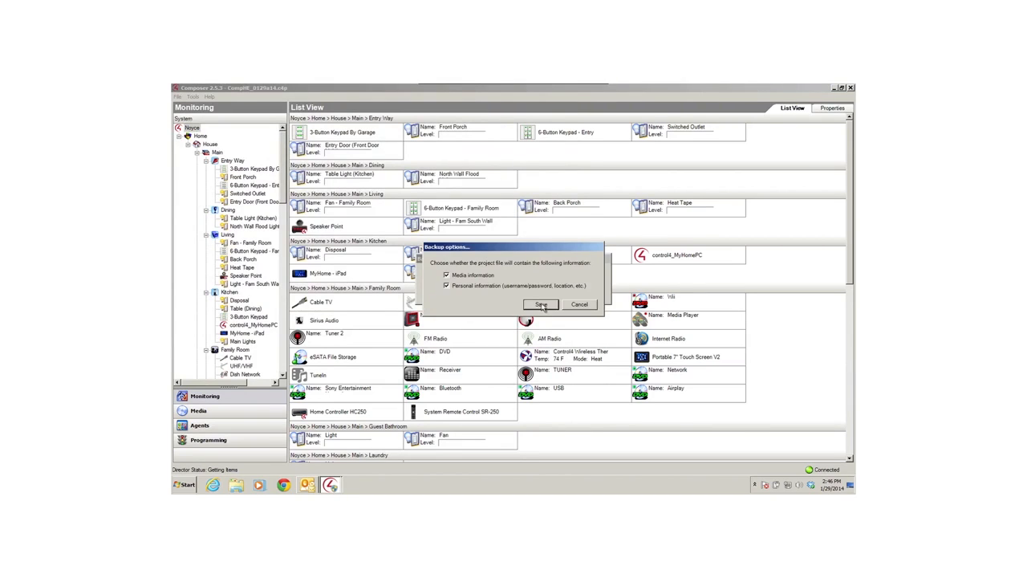
{"action": "left_click", "coordinate": [542, 305]}
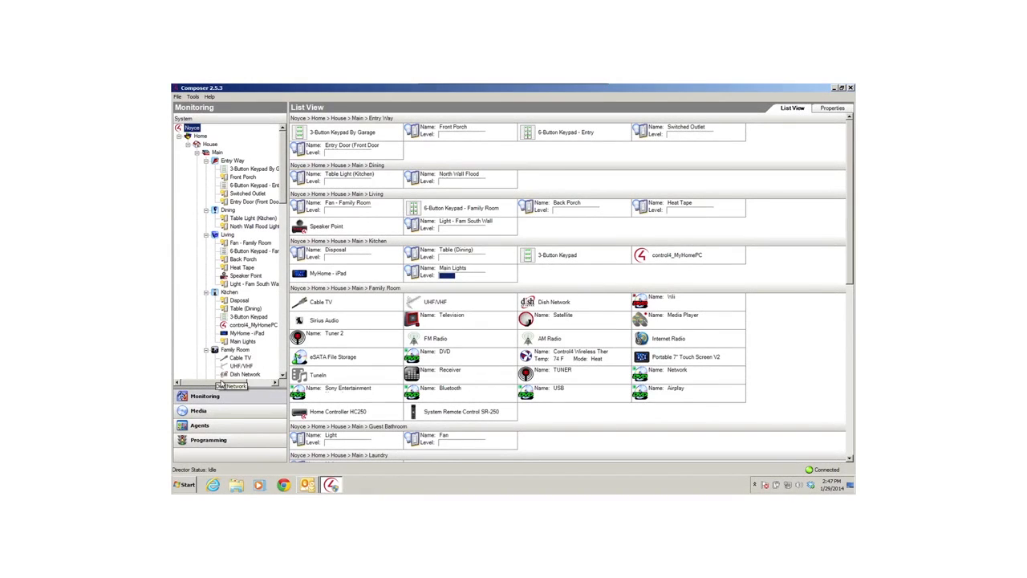
Examine the media scanning options, the eSATA, network and Seagate FreeAgentDesktop storage, and the Internet Radio source in the Media view
{"action": "left_click", "coordinate": [217, 413]}
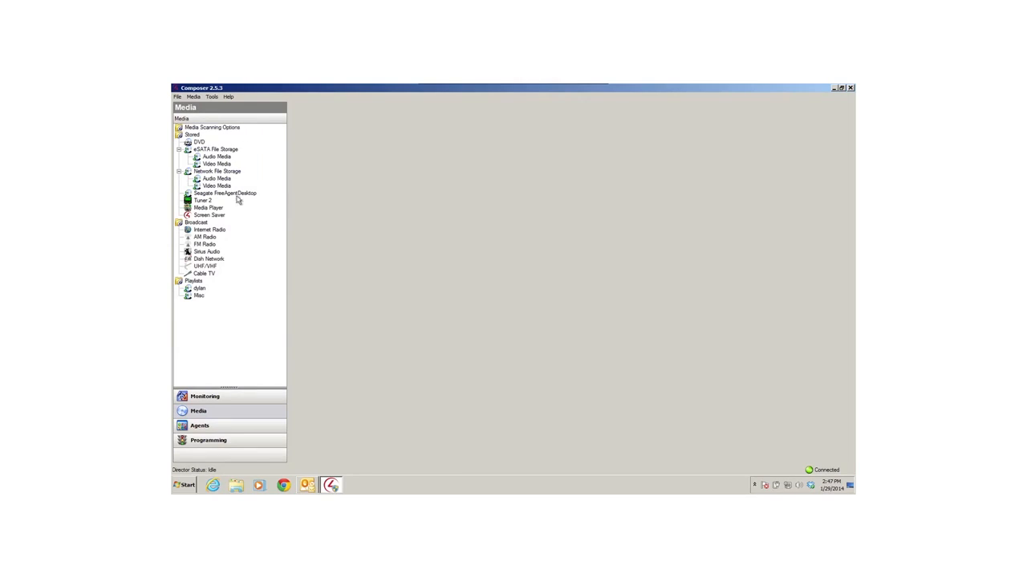
{"action": "left_click", "coordinate": [213, 128]}
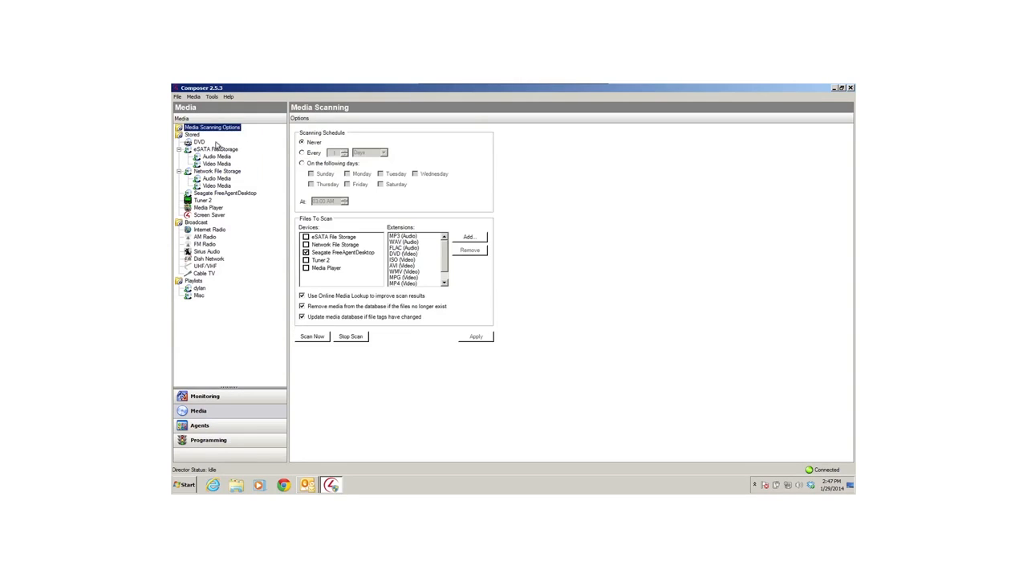
{"action": "left_click", "coordinate": [215, 150]}
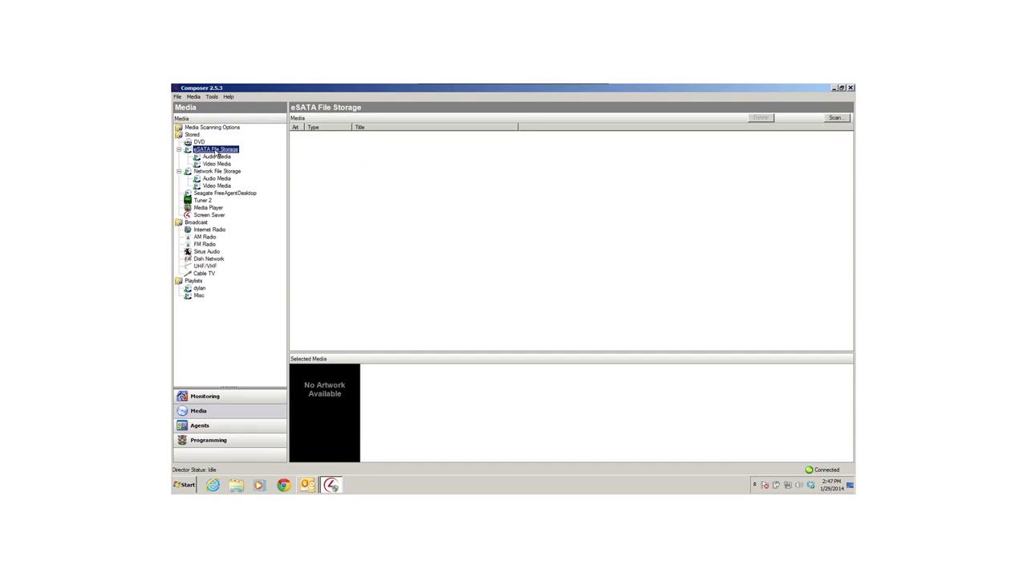
{"action": "left_click", "coordinate": [216, 171]}
{"action": "left_click", "coordinate": [215, 179]}
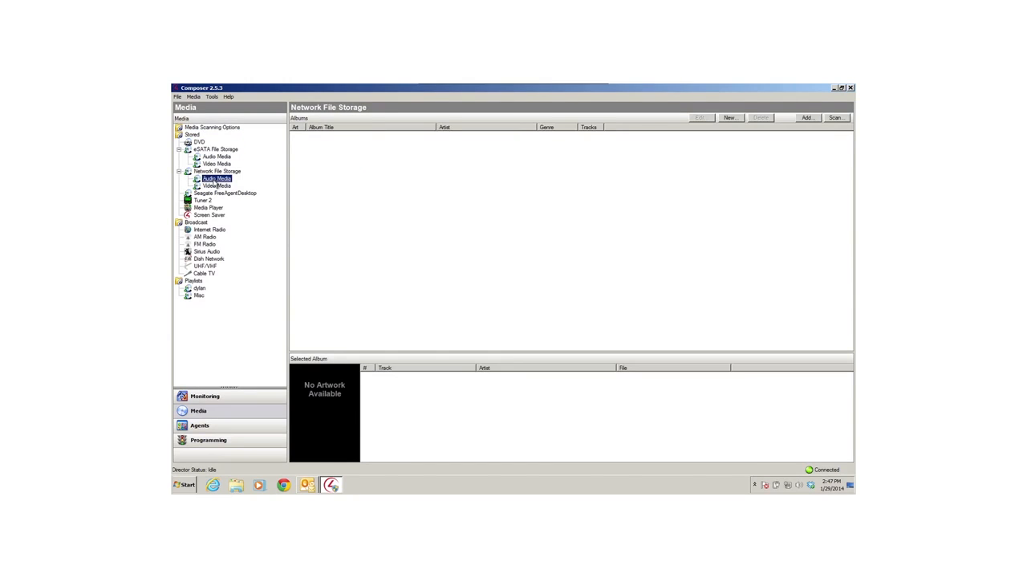
{"action": "left_click", "coordinate": [214, 195]}
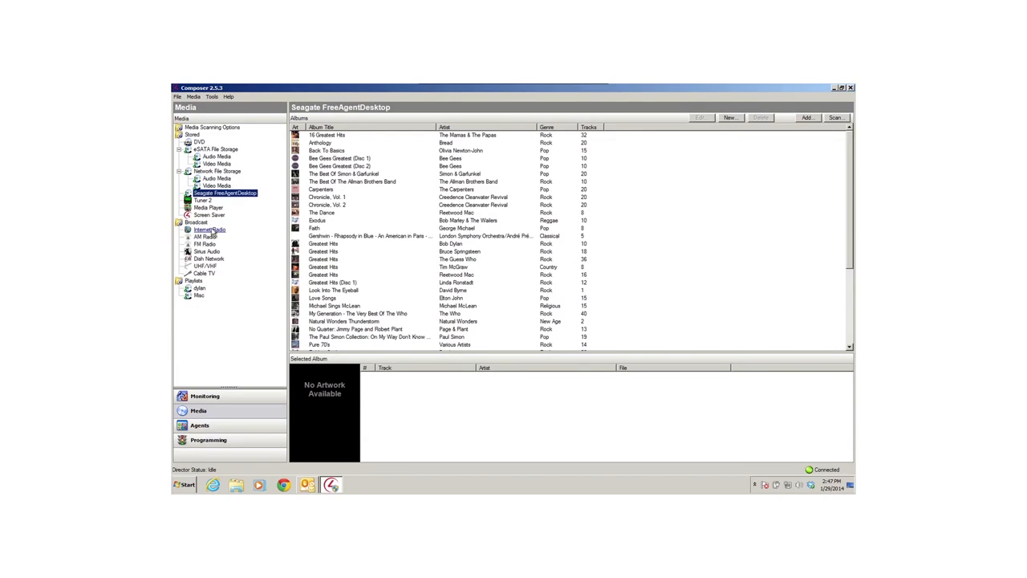
{"action": "left_click", "coordinate": [210, 230]}
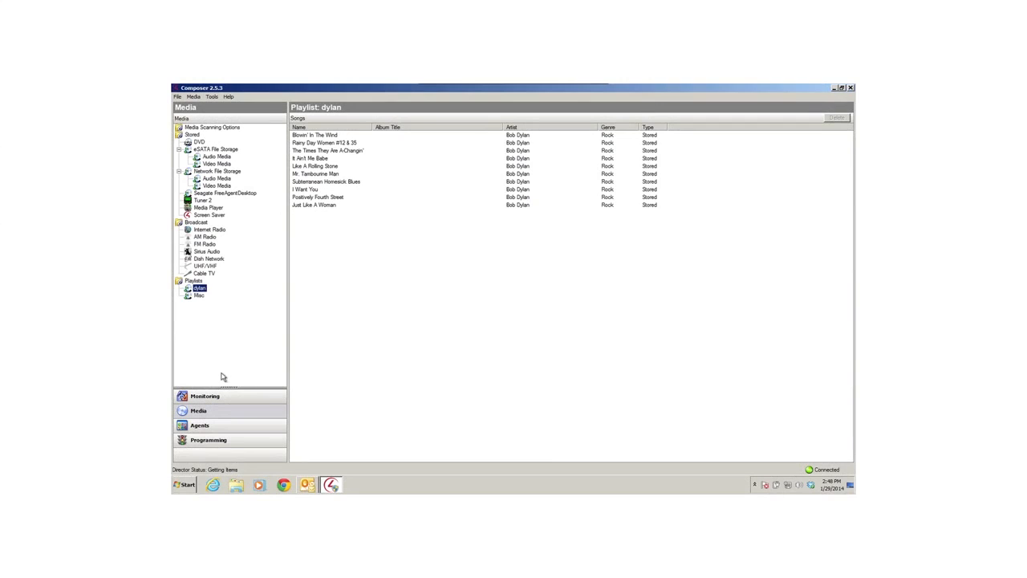
Examine the Variables and 4Store agents and check which further agents are available to add
{"action": "left_click", "coordinate": [219, 429]}
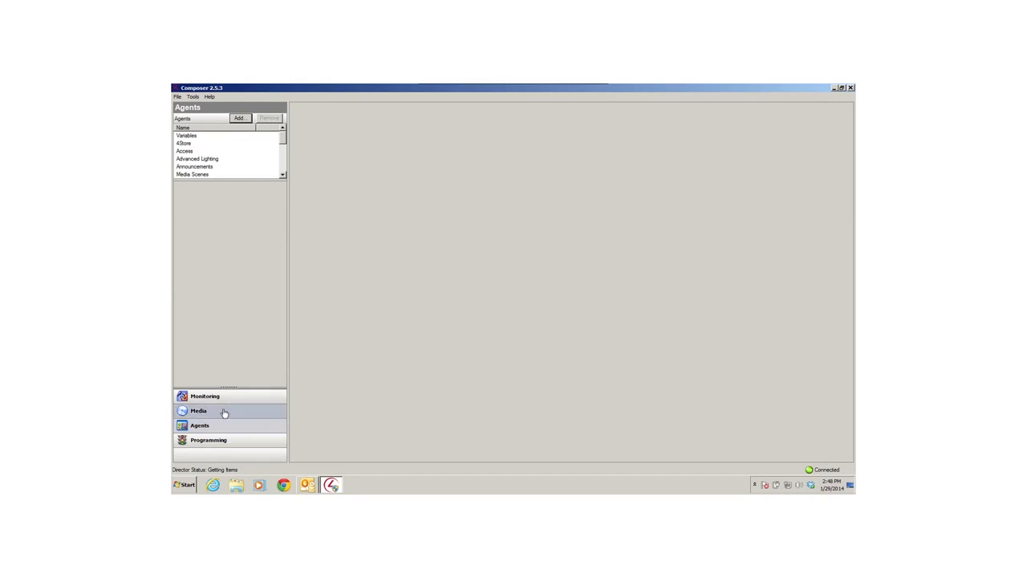
{"action": "left_click", "coordinate": [192, 137]}
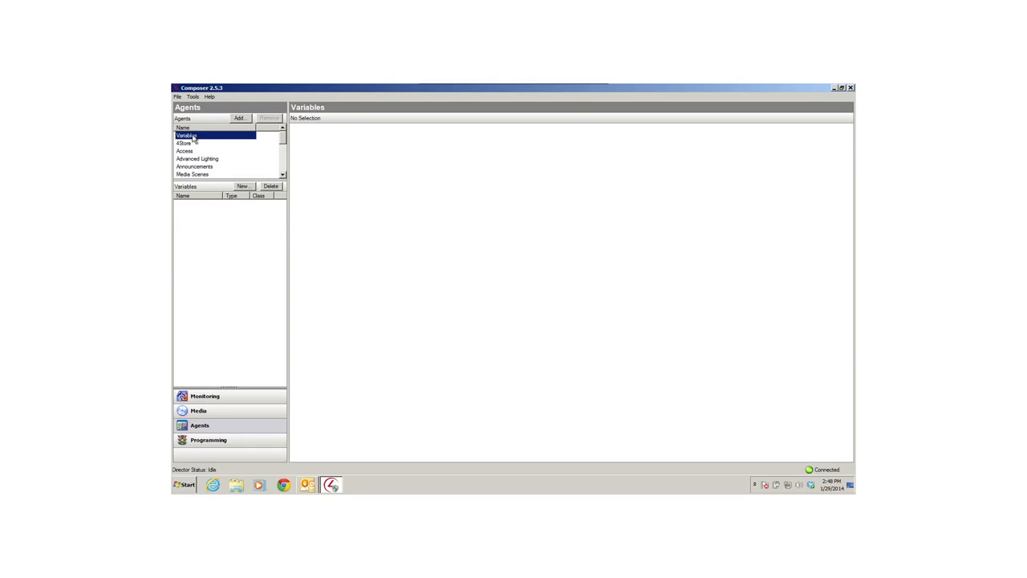
{"action": "left_click", "coordinate": [238, 119]}
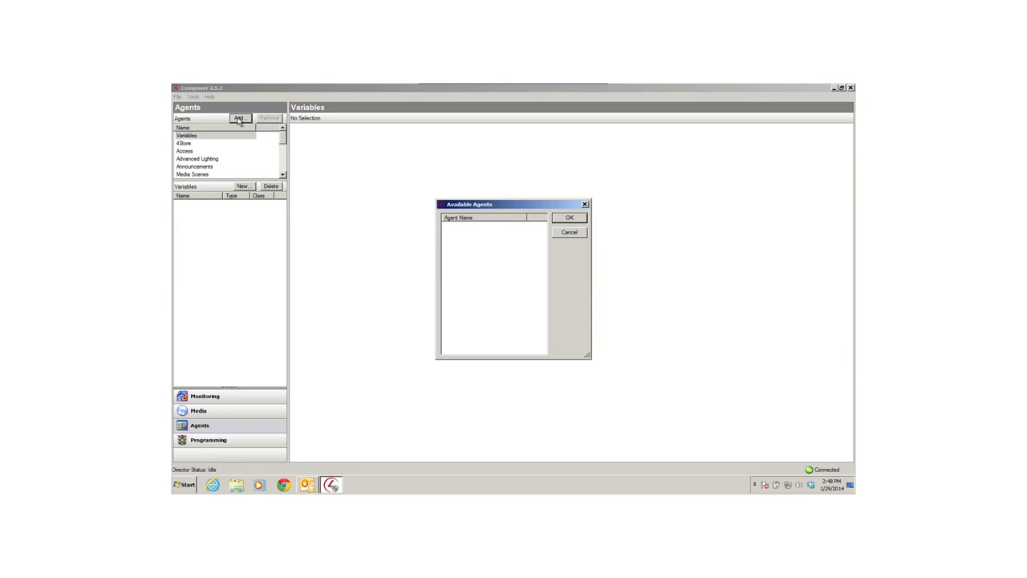
{"action": "left_click", "coordinate": [566, 233]}
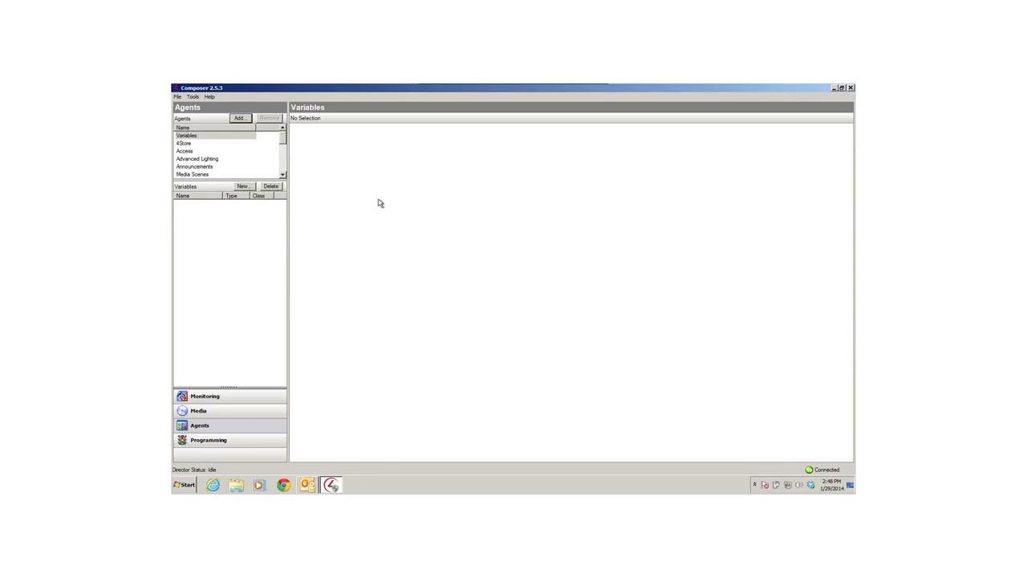
{"action": "left_click", "coordinate": [191, 138]}
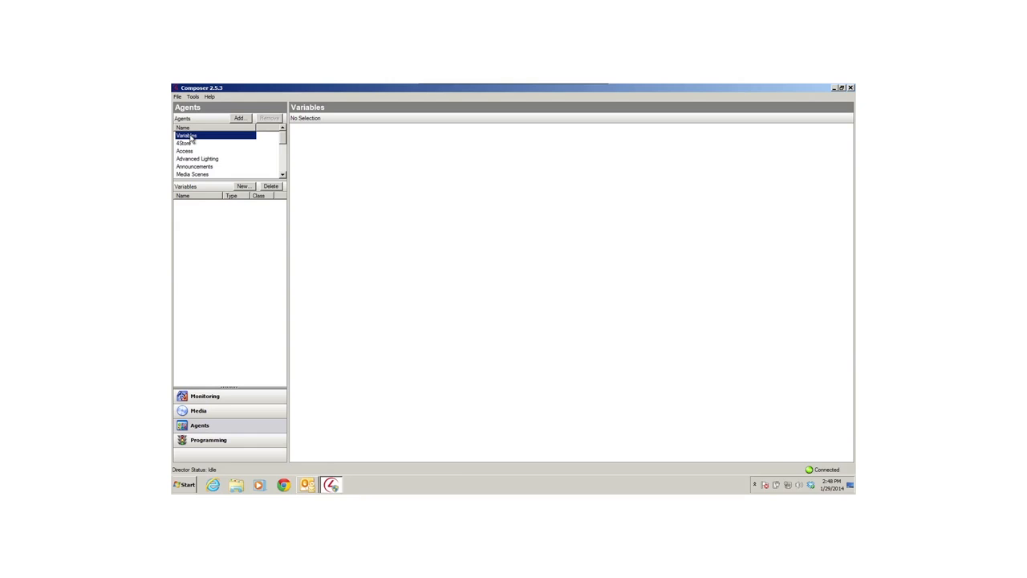
{"action": "left_click", "coordinate": [186, 143]}
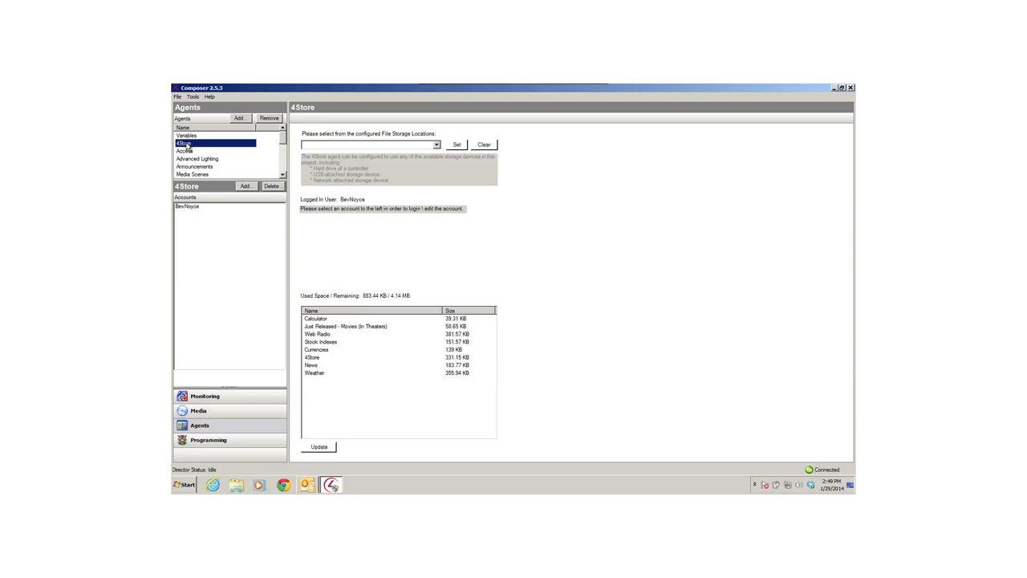
Examine the Advanced Lighting scenes All Off - New, Away, Dining Lights, Dining Lights (Toggle) and Test at home
{"action": "left_click", "coordinate": [205, 159]}
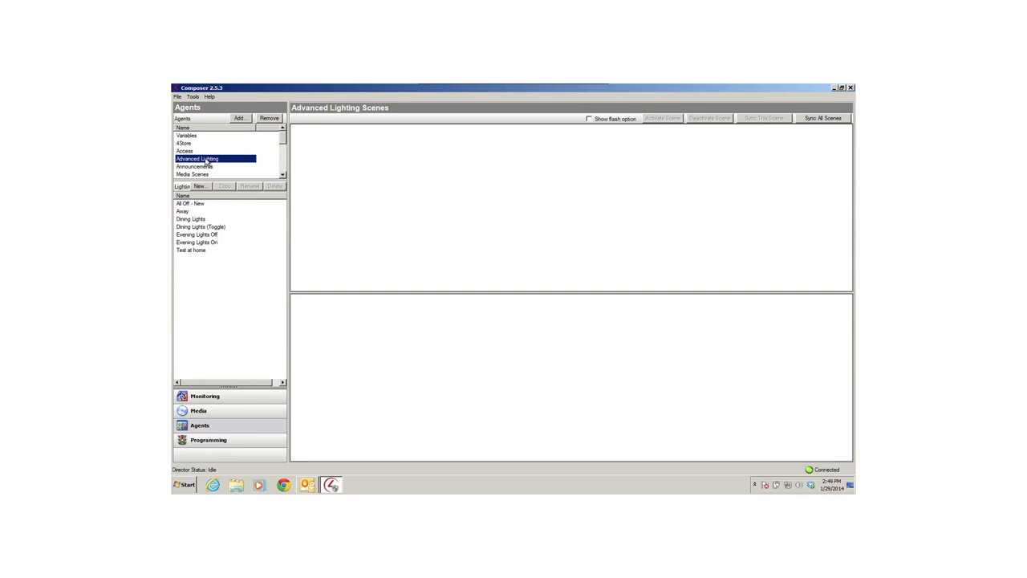
{"action": "left_click", "coordinate": [193, 205]}
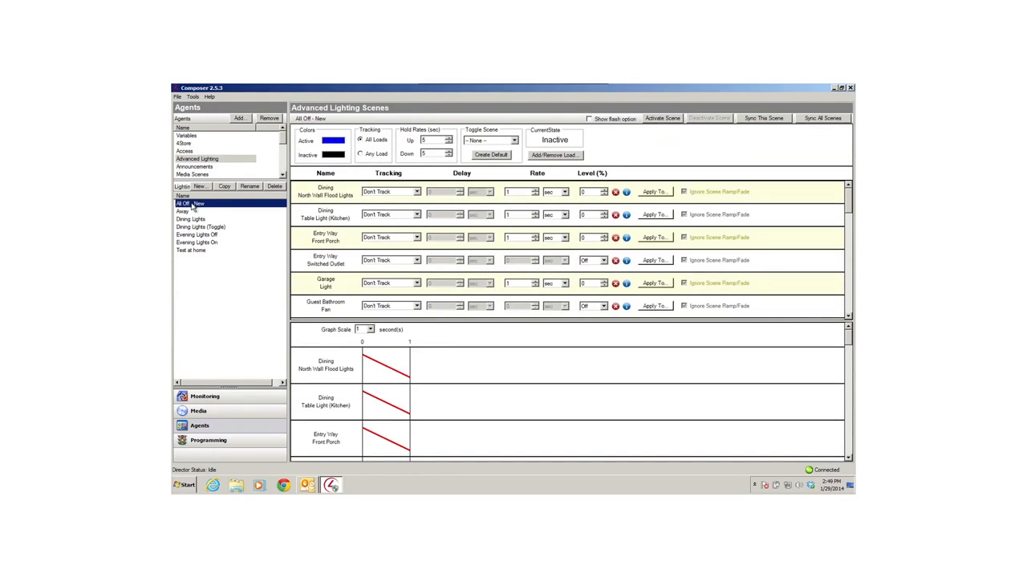
{"action": "left_click", "coordinate": [182, 212]}
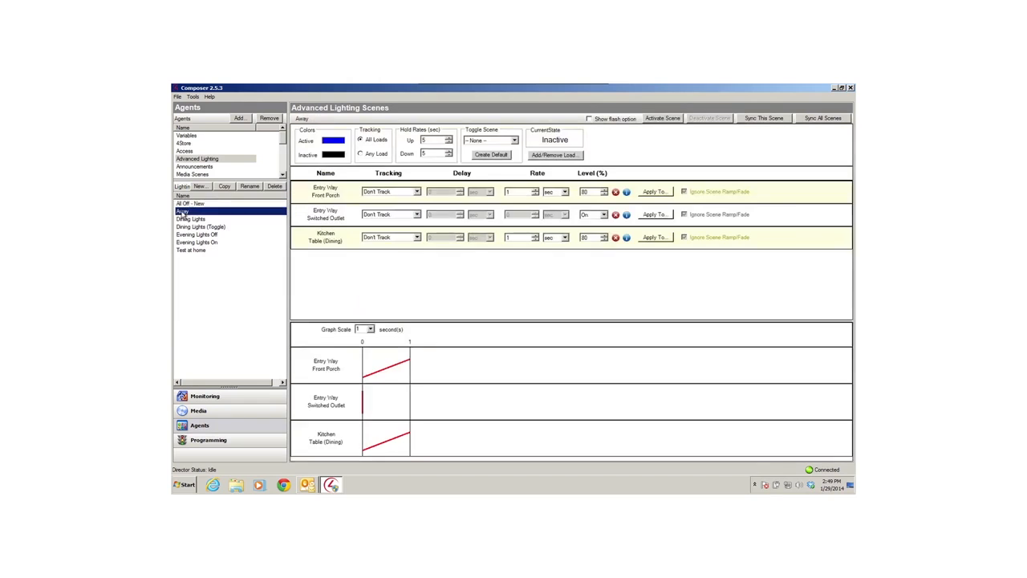
{"action": "left_click", "coordinate": [191, 219]}
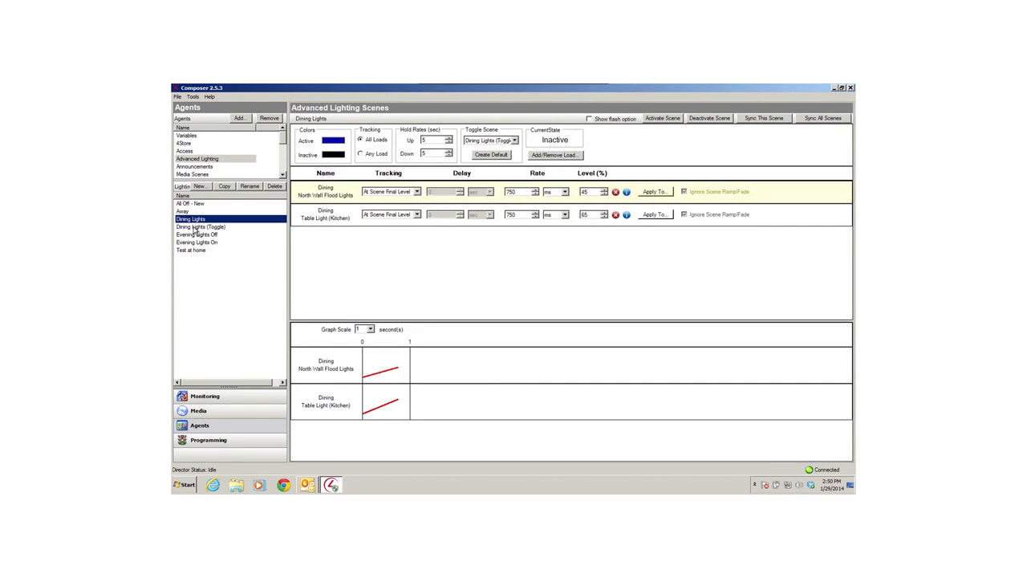
{"action": "left_click", "coordinate": [194, 228]}
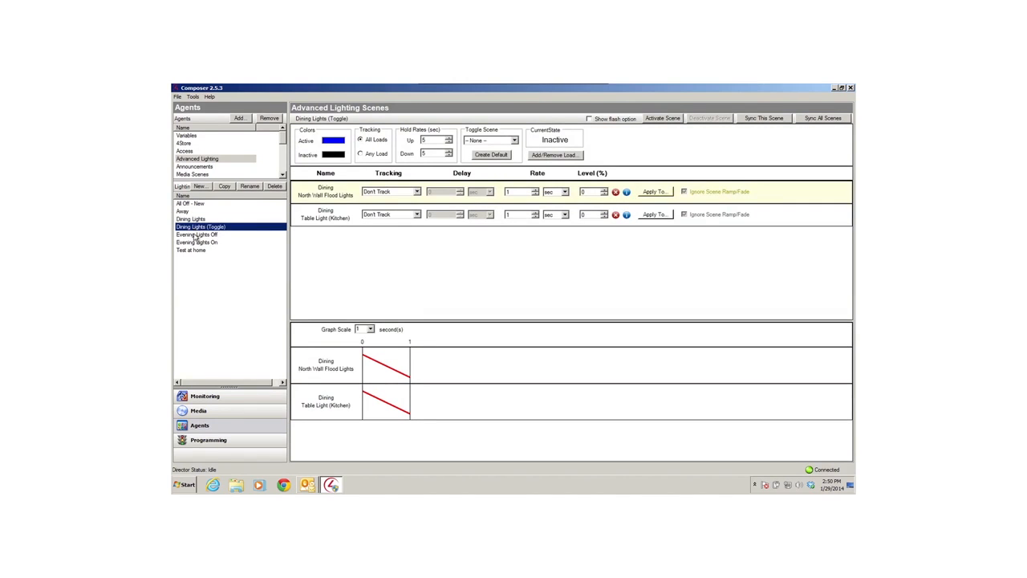
{"action": "left_click", "coordinate": [192, 250]}
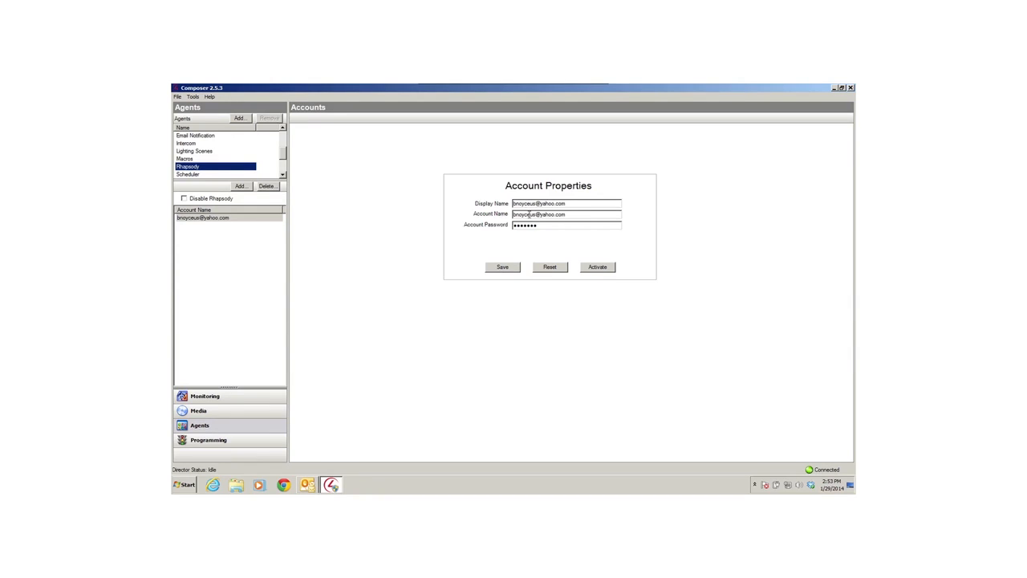
Examine the settings of the Screen Saver, Access, Announcements and Media Scenes agents
{"action": "key", "text": "Down"}
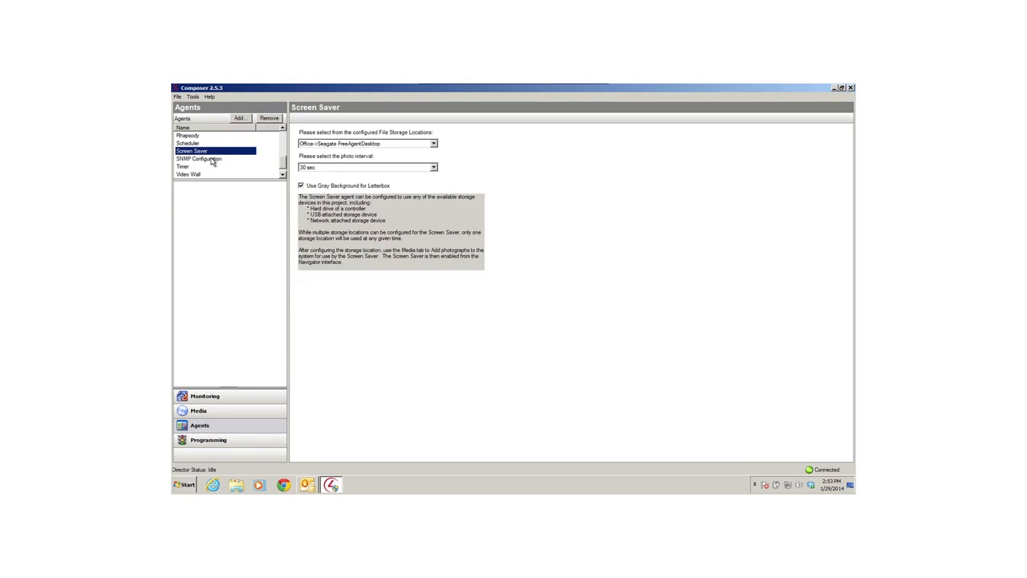
{"action": "left_click", "coordinate": [212, 158]}
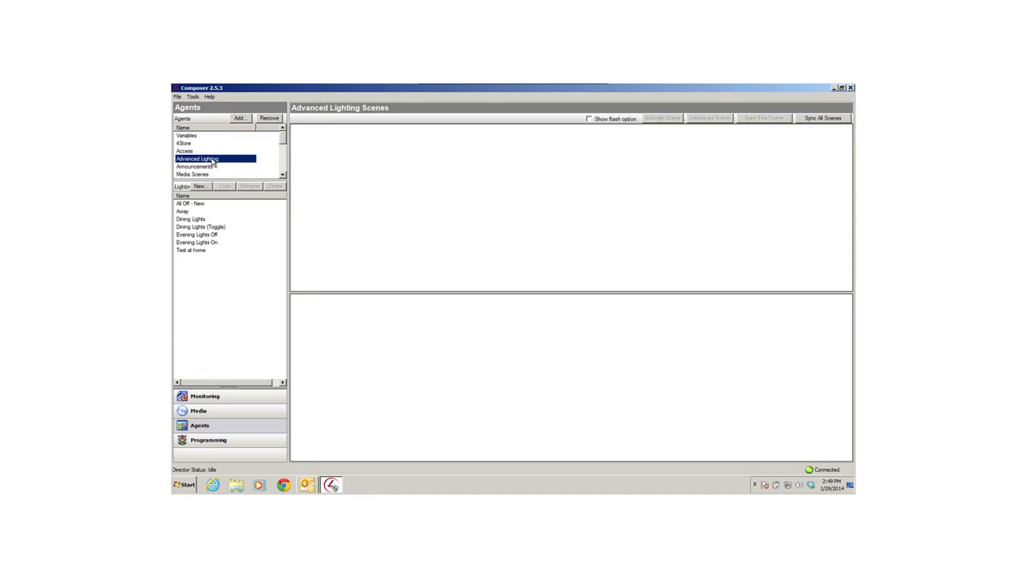
{"action": "left_click", "coordinate": [185, 152]}
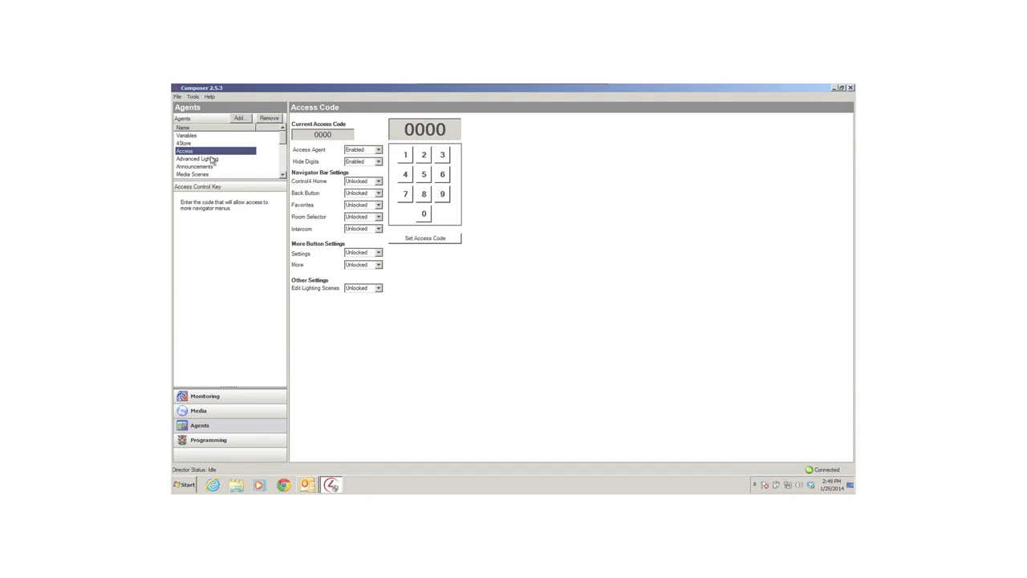
{"action": "left_click", "coordinate": [195, 166]}
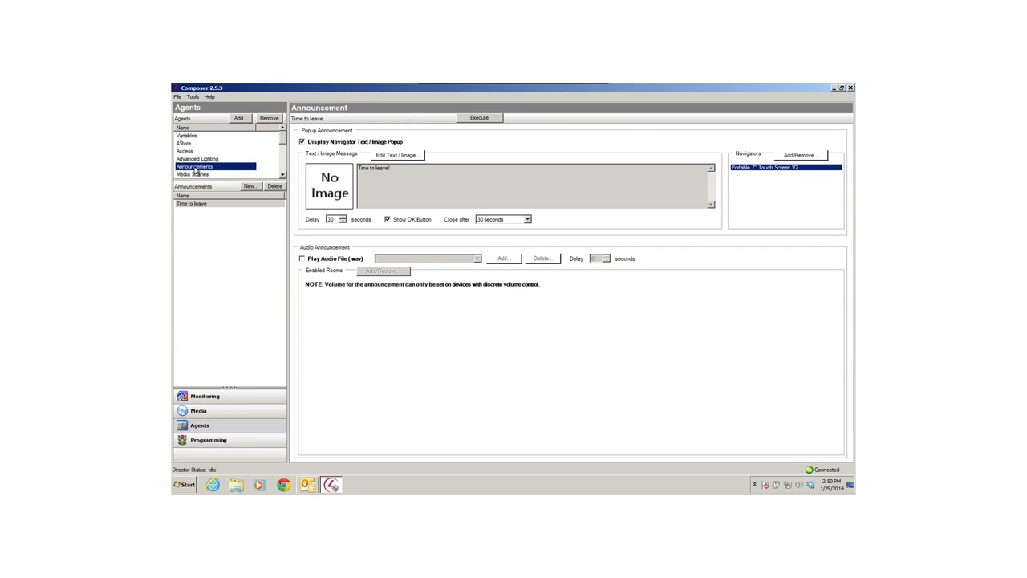
{"action": "left_click", "coordinate": [194, 174]}
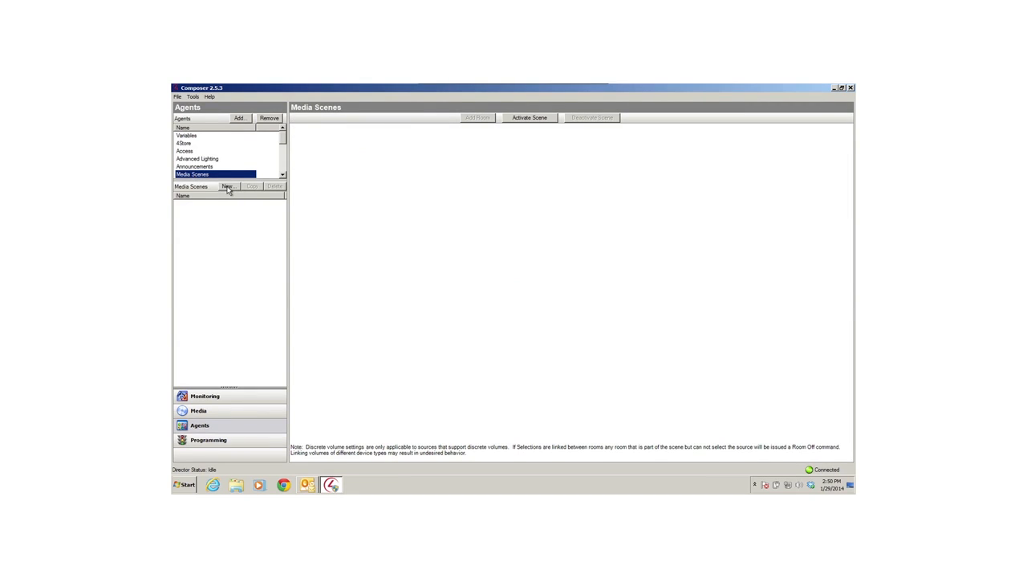
{"action": "left_click", "coordinate": [228, 187]}
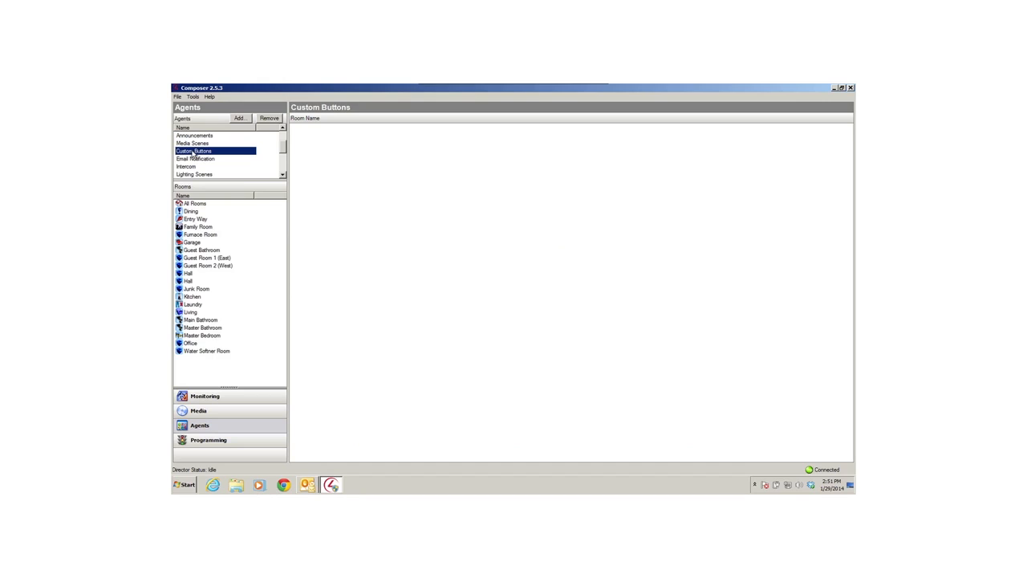
Examine the Dining room's custom buttons, the Remote battery is low email template and the Intercom agent's device settings
{"action": "left_click", "coordinate": [191, 212]}
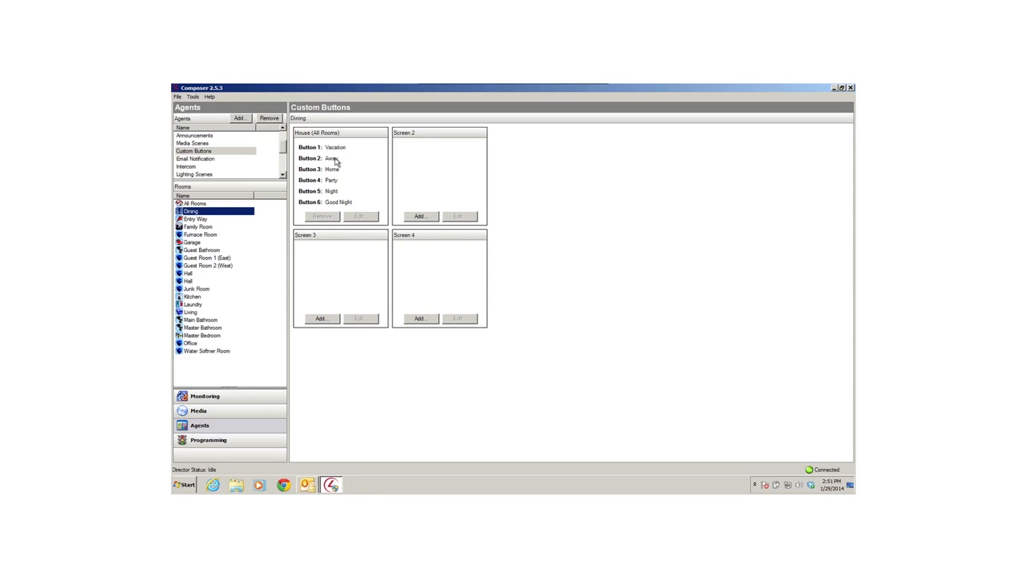
{"action": "left_click", "coordinate": [206, 162]}
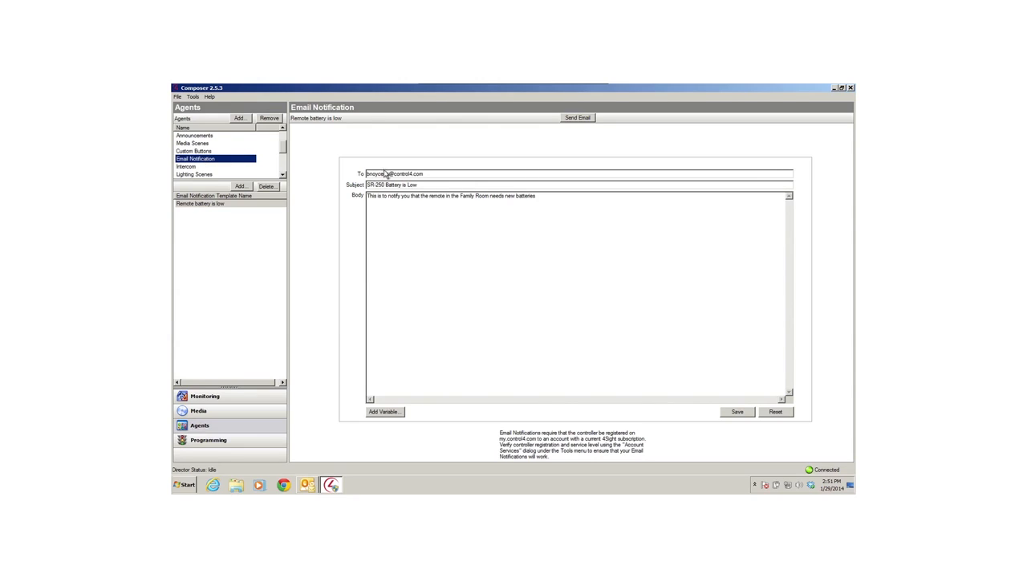
{"action": "left_click", "coordinate": [188, 167]}
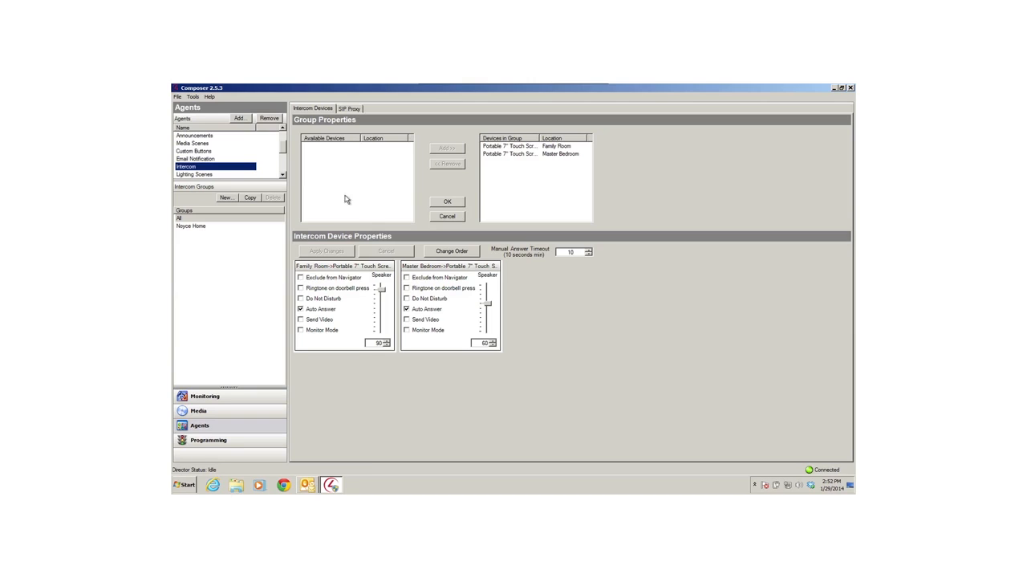
Examine the Macros agent and its dialog for creating a new macro, and leave it without creating one
{"action": "left_click", "coordinate": [184, 168]}
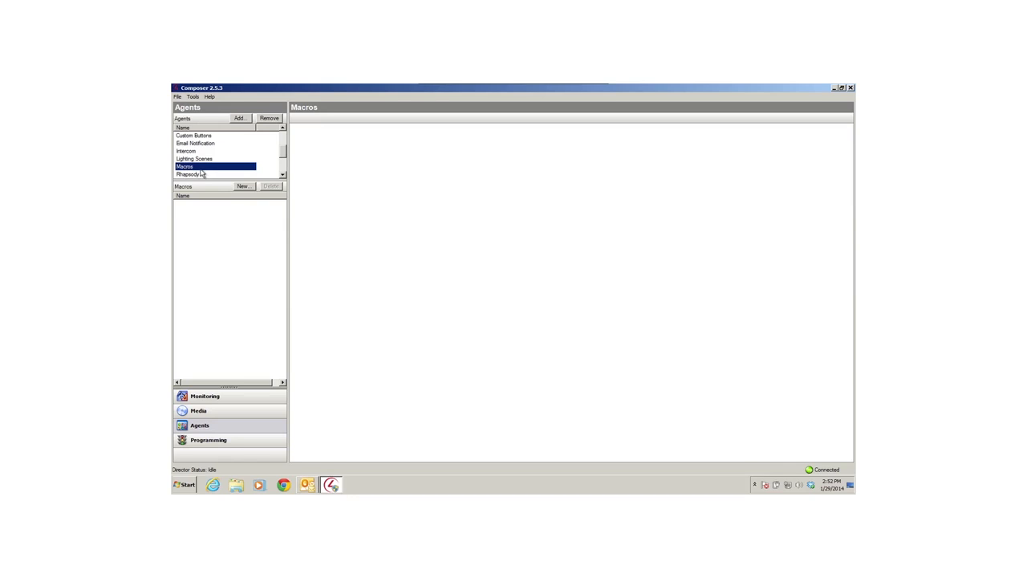
{"action": "left_click", "coordinate": [242, 187]}
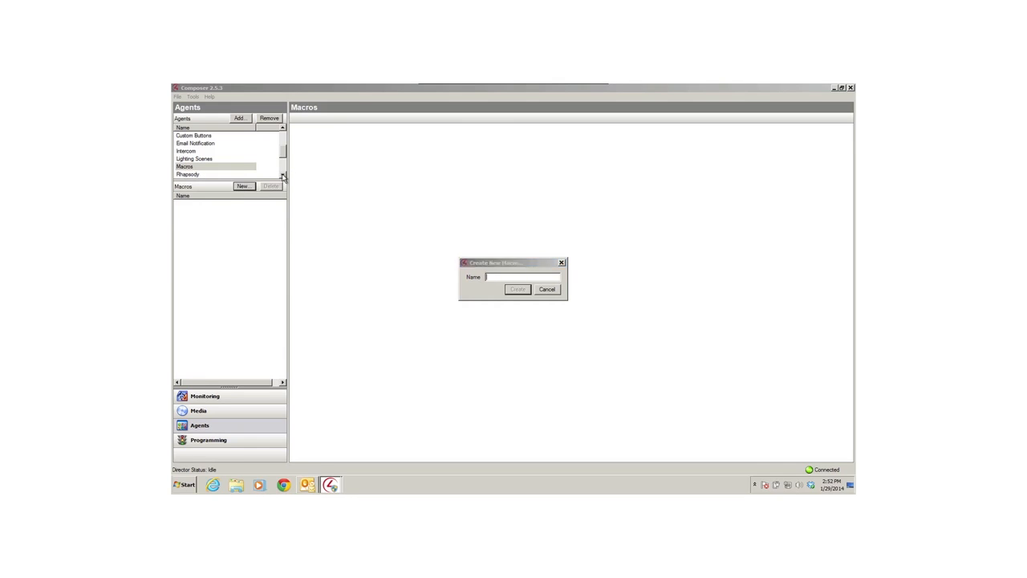
{"action": "left_click", "coordinate": [542, 291]}
Examine the Screen Saver agent and the Bathroom Fan timer in the Timer agent
{"action": "key", "text": "Down"}
{"action": "key", "text": "Down"}
{"action": "key", "text": "Down"}
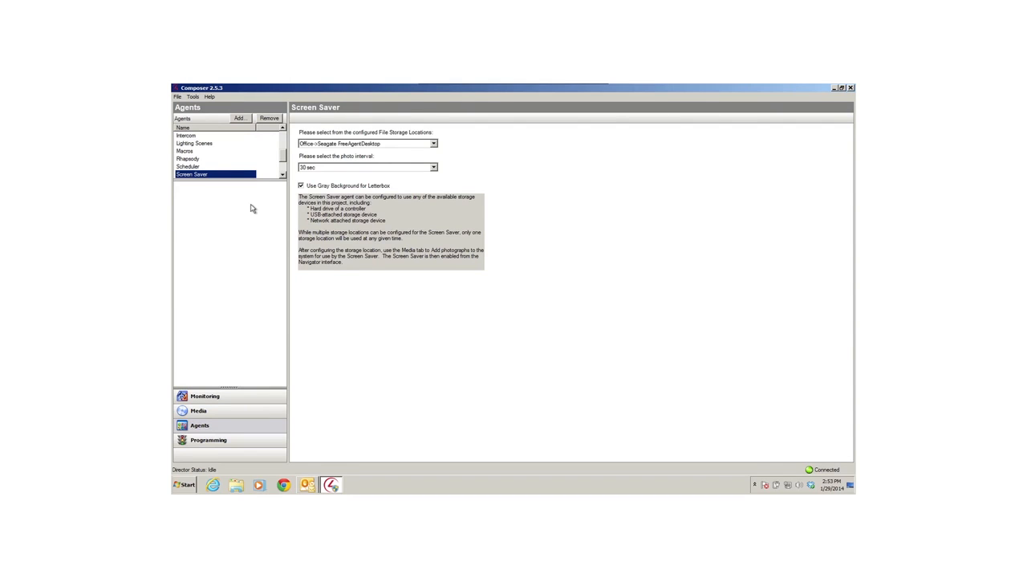
{"action": "key", "text": "Down"}
{"action": "key", "text": "Down"}
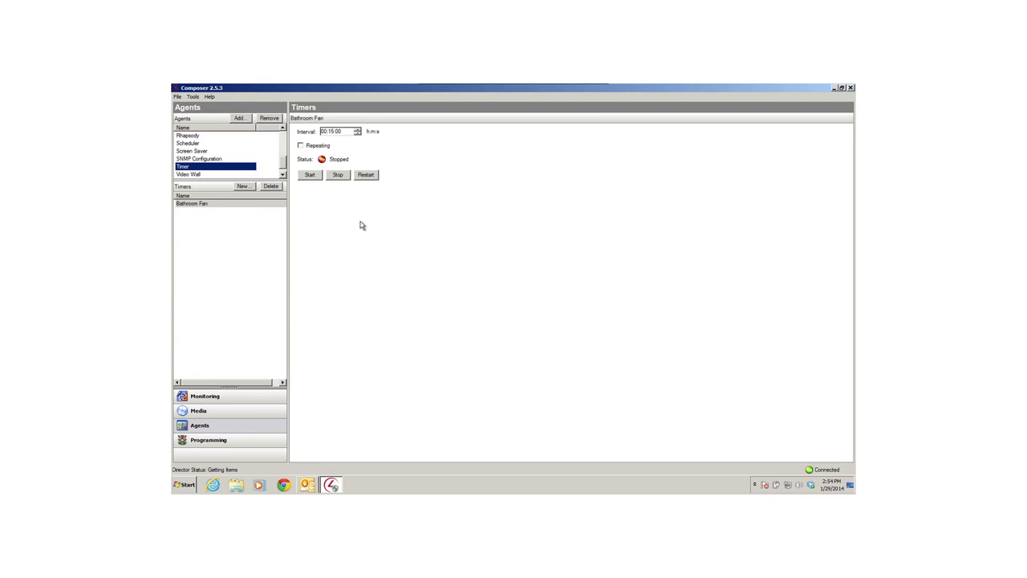
Examine the Video Wall agent's Ultimate Sports Agent scene, including its Instant Replay Pulse Count
{"action": "left_click", "coordinate": [189, 174]}
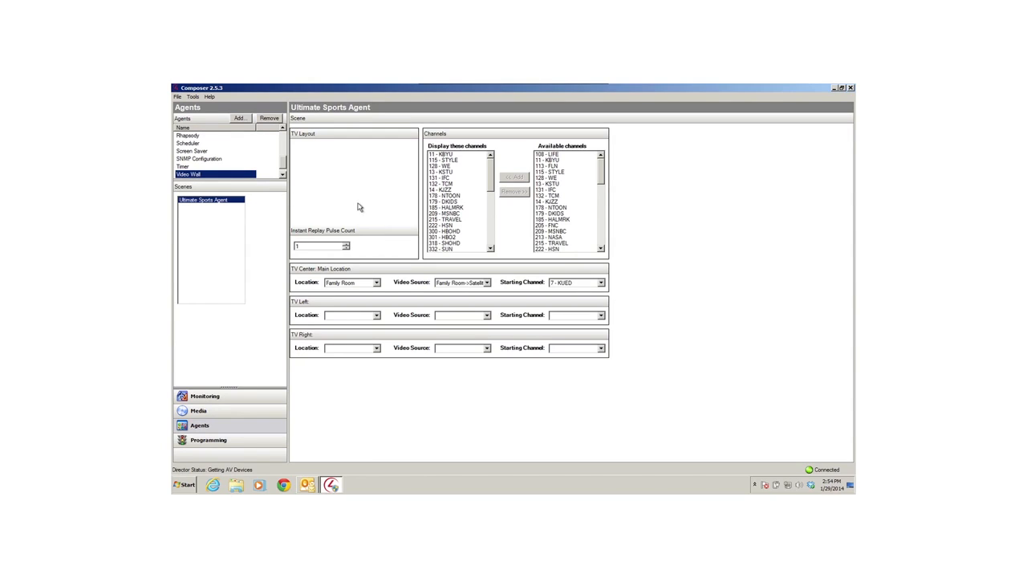
{"action": "left_click", "coordinate": [347, 249]}
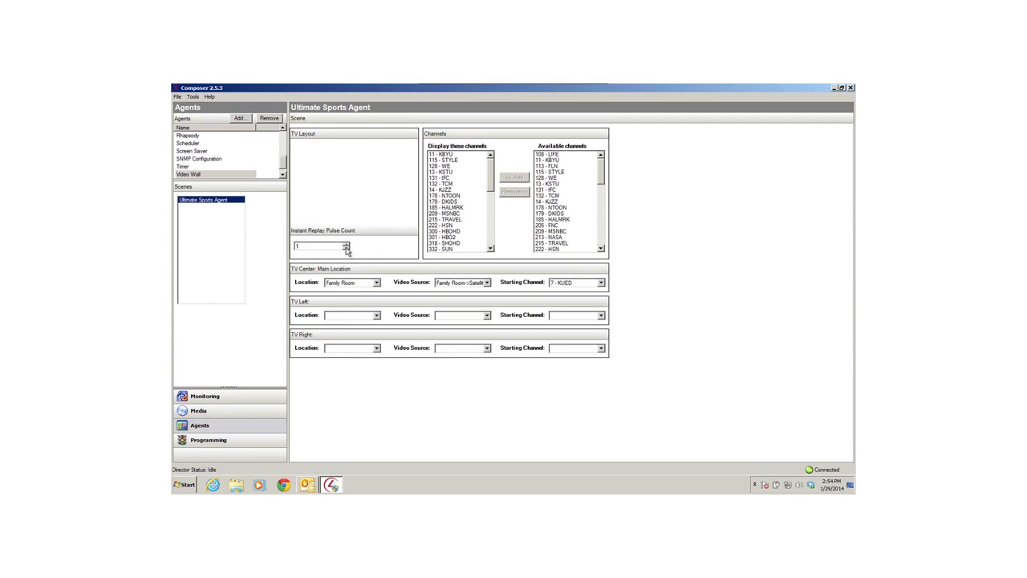
{"action": "left_click", "coordinate": [347, 247]}
{"action": "left_click", "coordinate": [190, 177]}
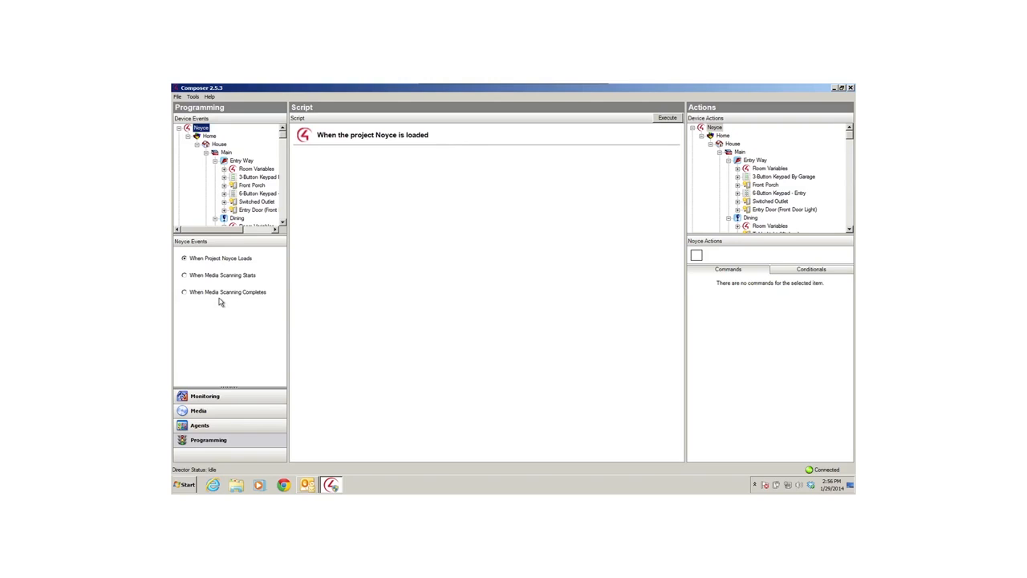
In the Programming view, select the Entry Way Front Porch light's Level Changes event as the script trigger
{"action": "scroll", "coordinate": [241, 177], "scroll_direction": "down", "scroll_amount": 2}
{"action": "left_click", "coordinate": [249, 144]}
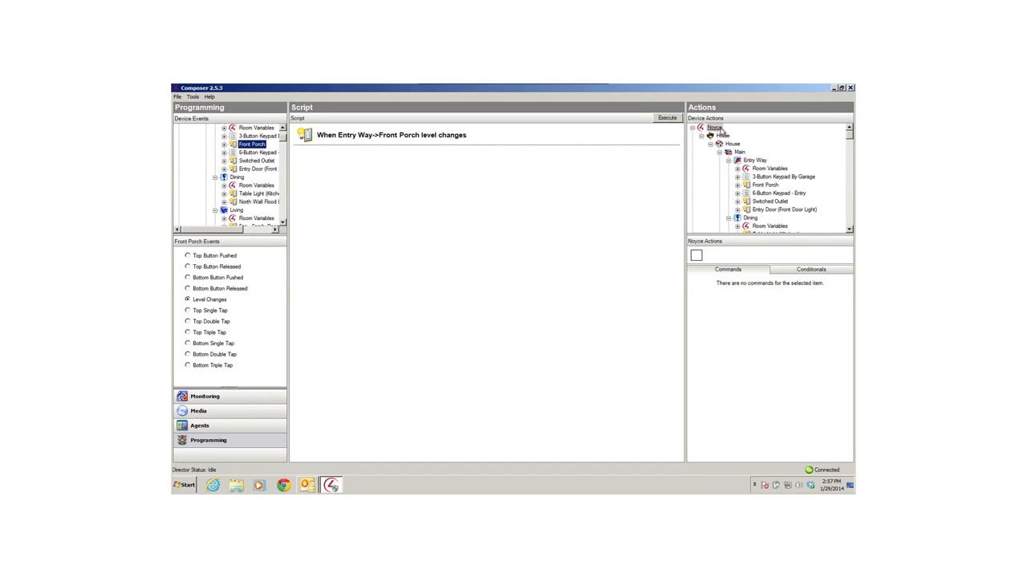
{"action": "scroll", "coordinate": [848, 141], "scroll_direction": "down", "scroll_amount": 1}
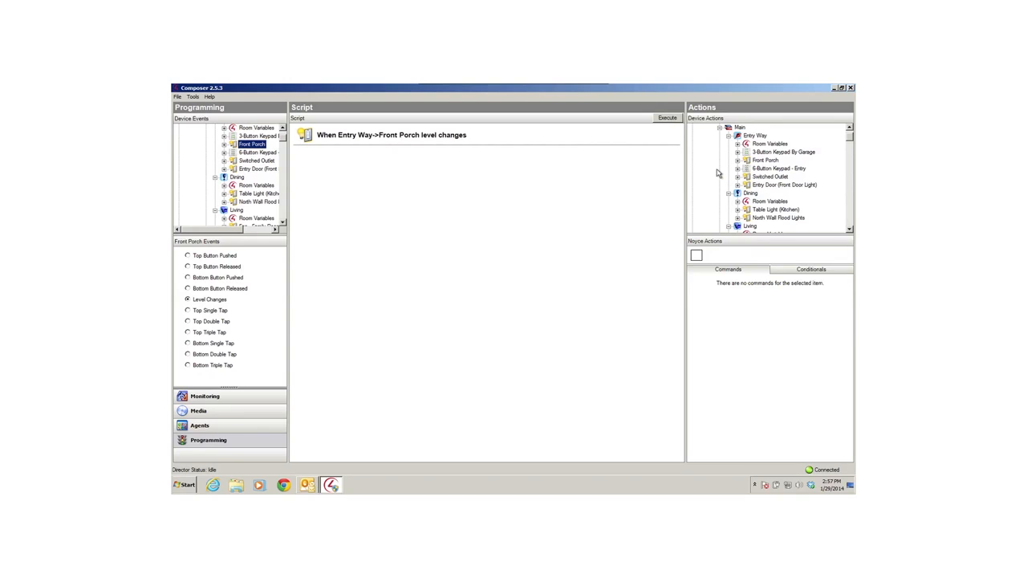
{"action": "left_click", "coordinate": [757, 212]}
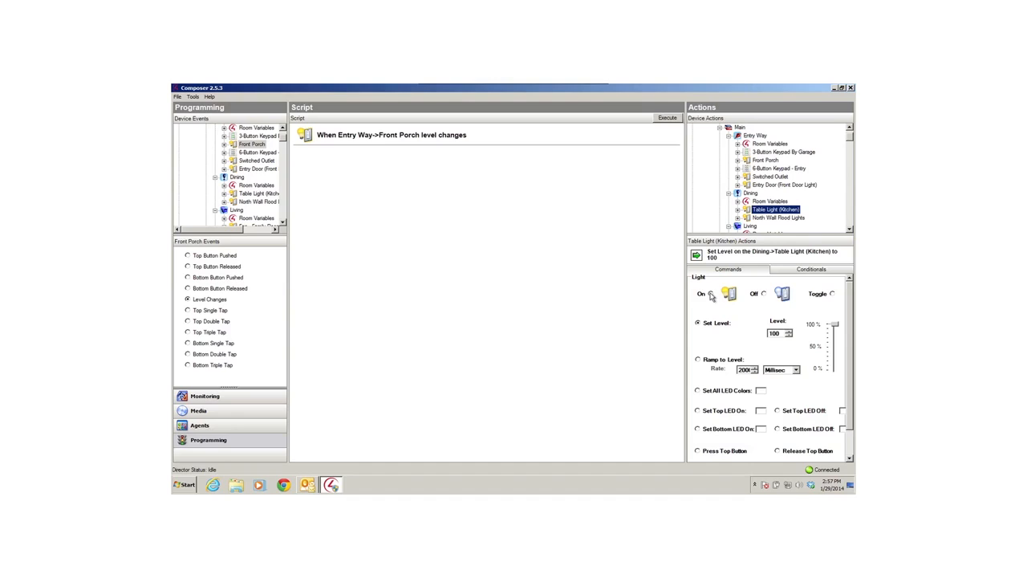
{"action": "left_click", "coordinate": [710, 295]}
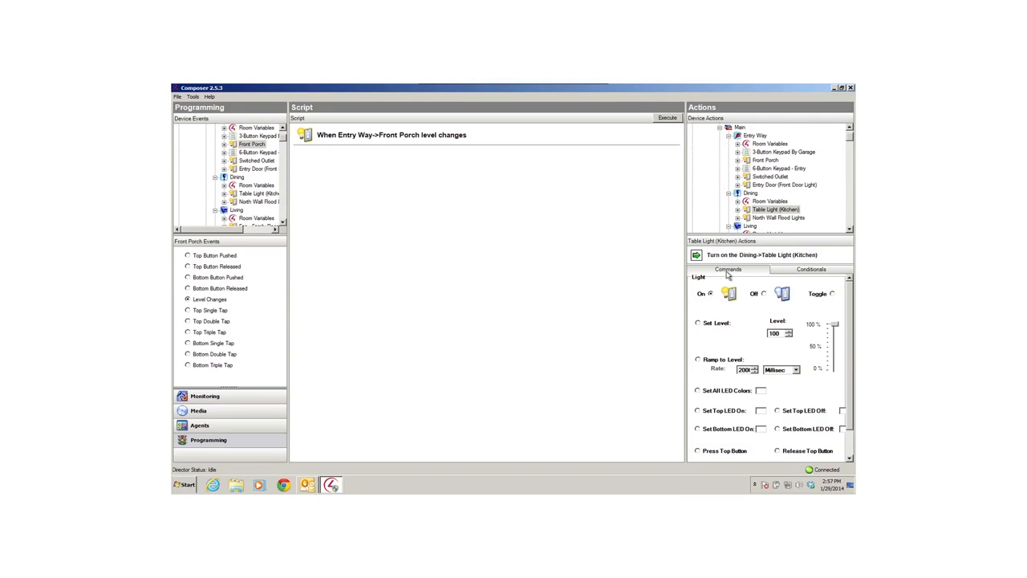
Add a 5-second Programming Control delay to the Front Porch level change script
{"action": "scroll", "coordinate": [746, 185], "scroll_direction": "down", "scroll_amount": 5}
{"action": "left_click", "coordinate": [718, 152]}
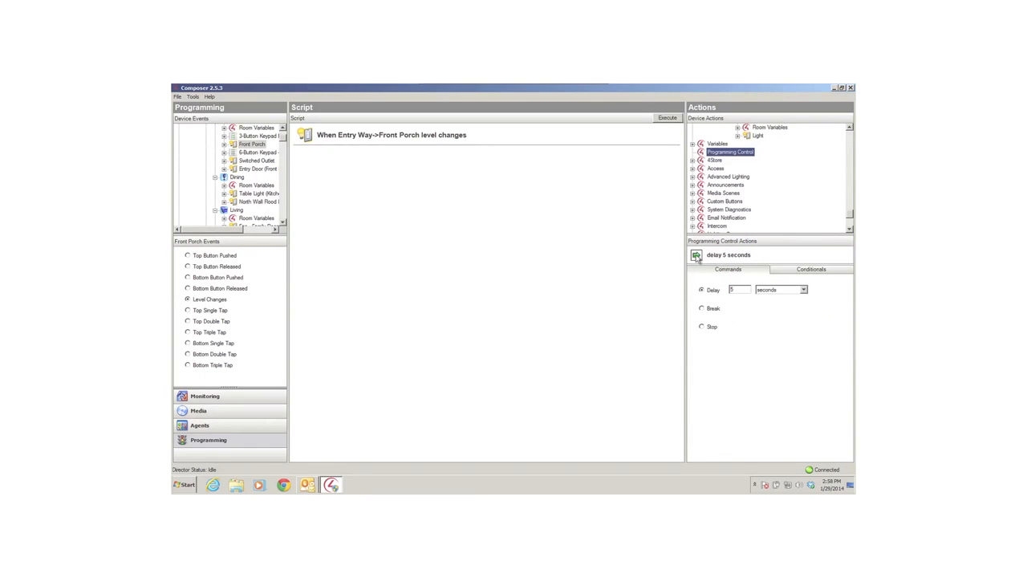
{"action": "left_click_drag", "start_coordinate": [697, 256], "coordinate": [329, 170]}
Add a command after the delay in the script that turns on the Dining room's Table Light (Kitchen)
{"action": "left_click_drag", "start_coordinate": [852, 217], "coordinate": [849, 189]}
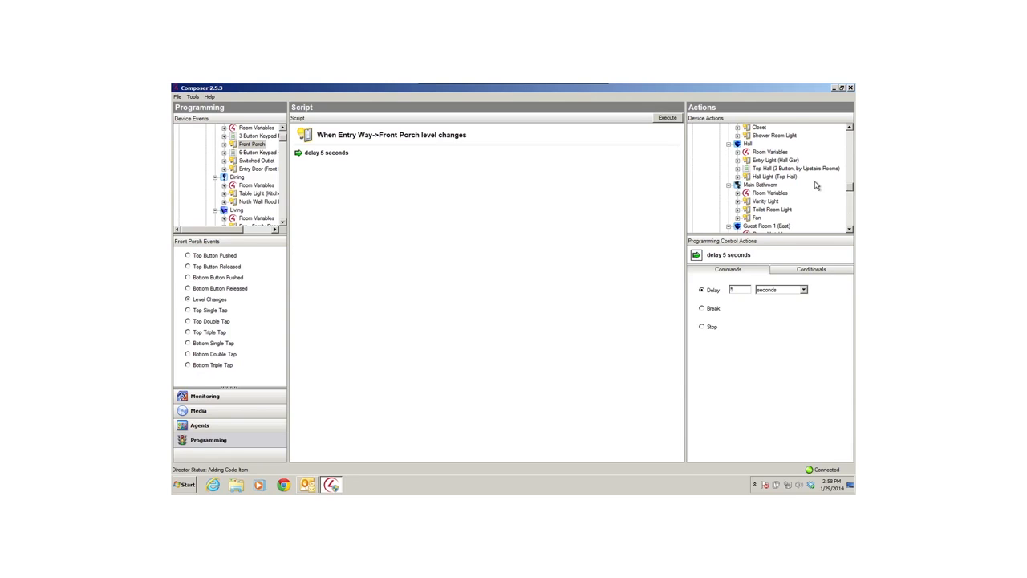
{"action": "scroll", "coordinate": [816, 185], "scroll_direction": "up", "scroll_amount": 5}
{"action": "left_click", "coordinate": [758, 169]}
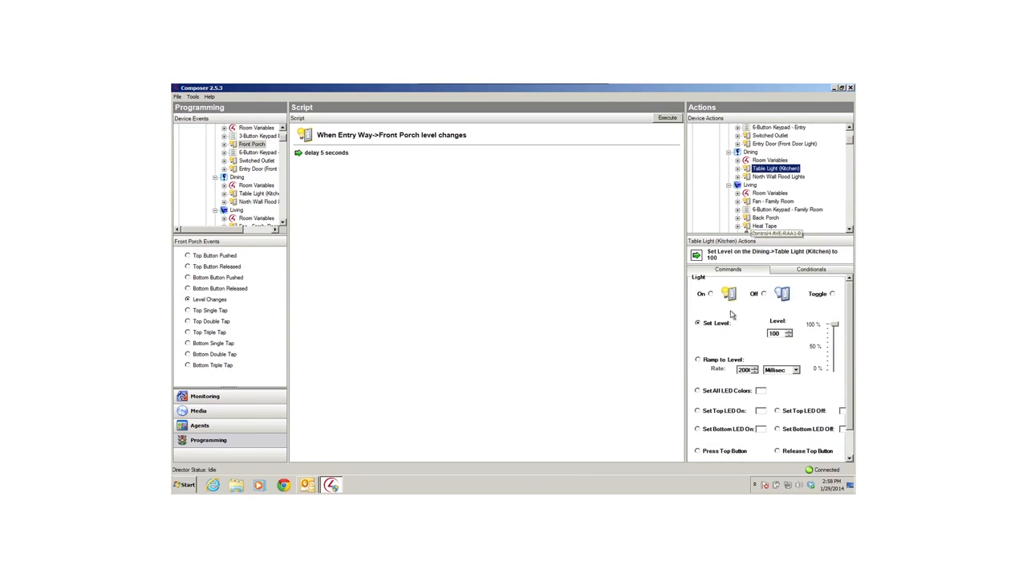
{"action": "left_click", "coordinate": [711, 295]}
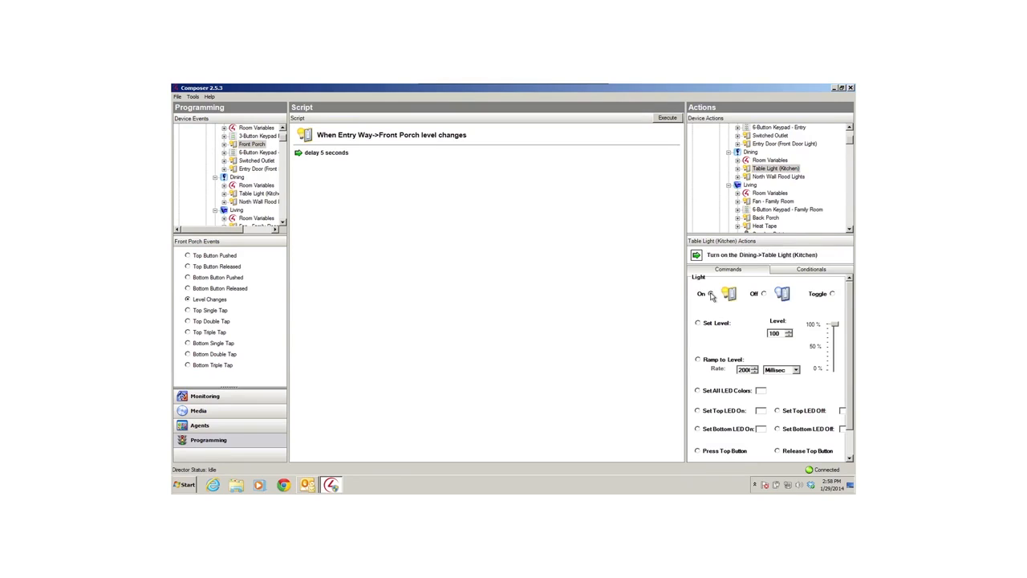
{"action": "left_click_drag", "start_coordinate": [698, 255], "coordinate": [299, 180]}
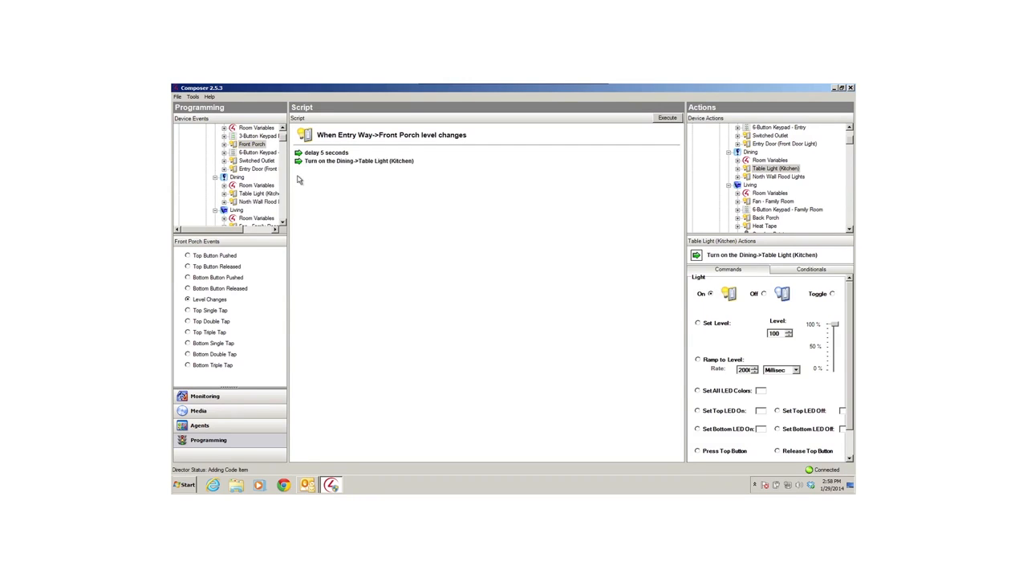